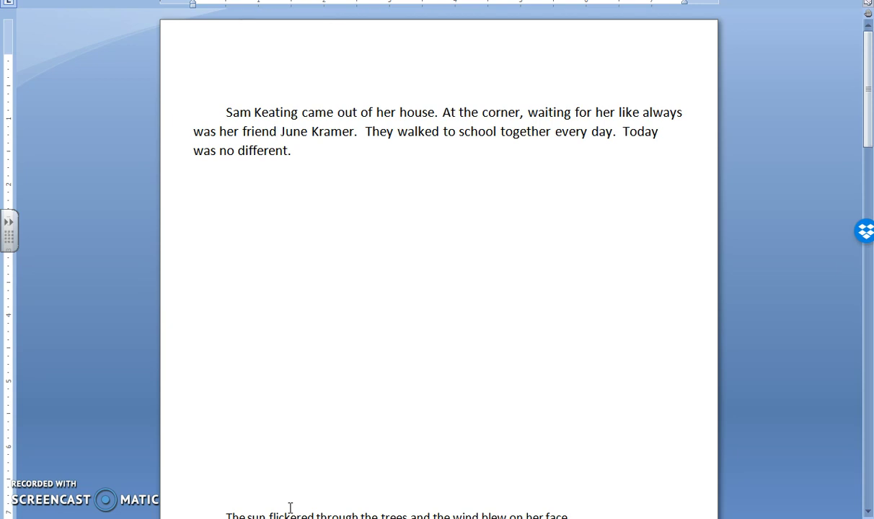
# Step: Move the sun-and-wind sentence from the page bottom to just before 'They walked to school together.'
pyautogui.click(226, 510)
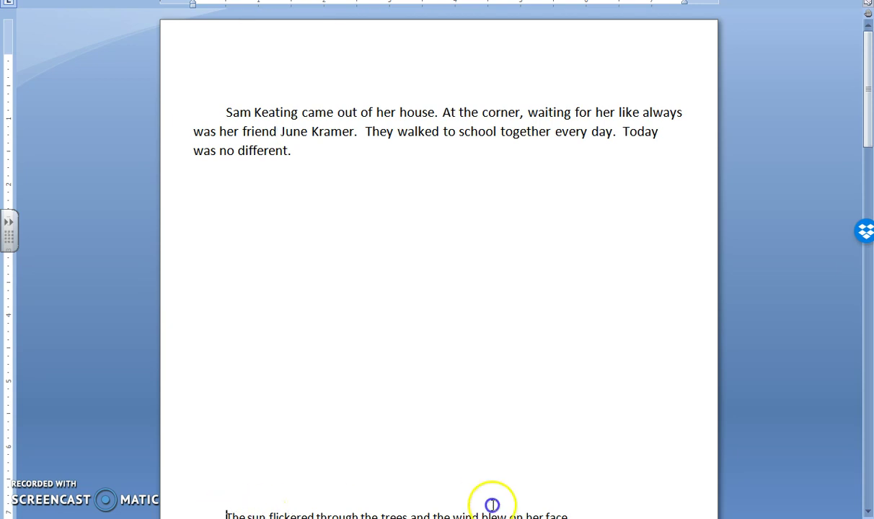
pyautogui.moveTo(580, 511); pyautogui.dragTo(228, 515)
pyautogui.hotkey('ctrl', 'c')
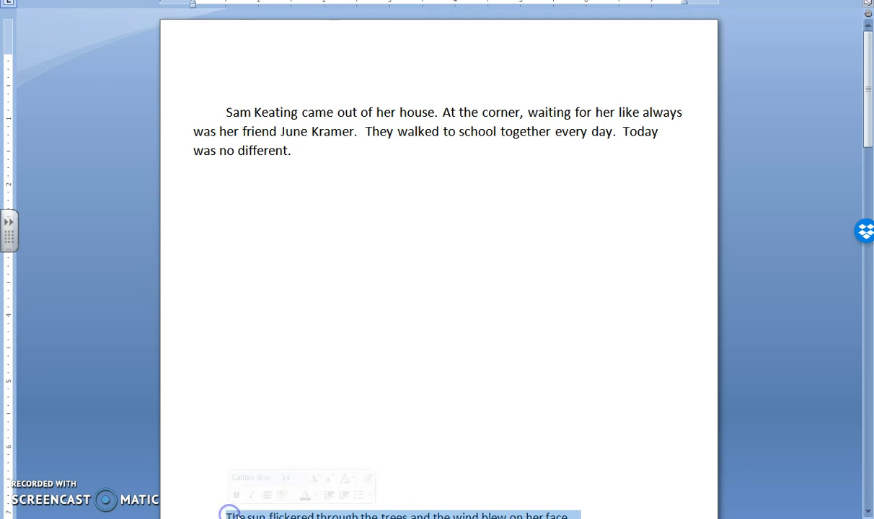
pyautogui.press('Delete')
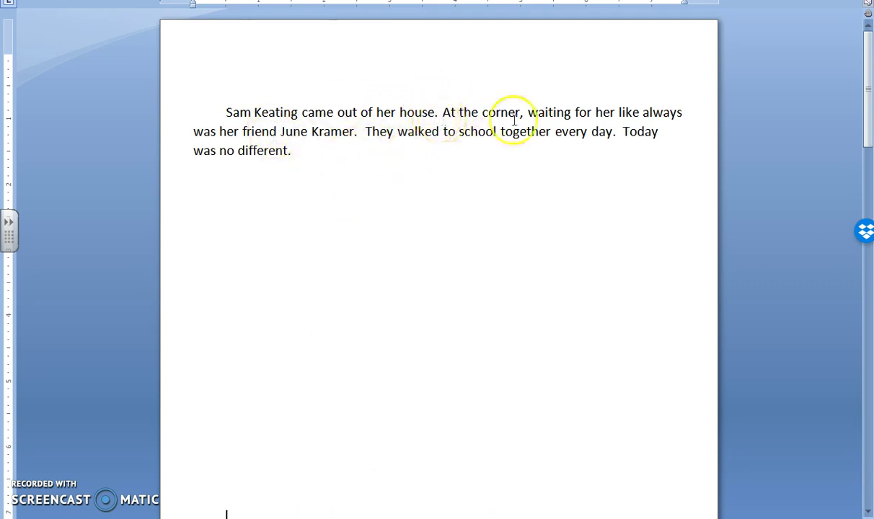
pyautogui.click(364, 132)
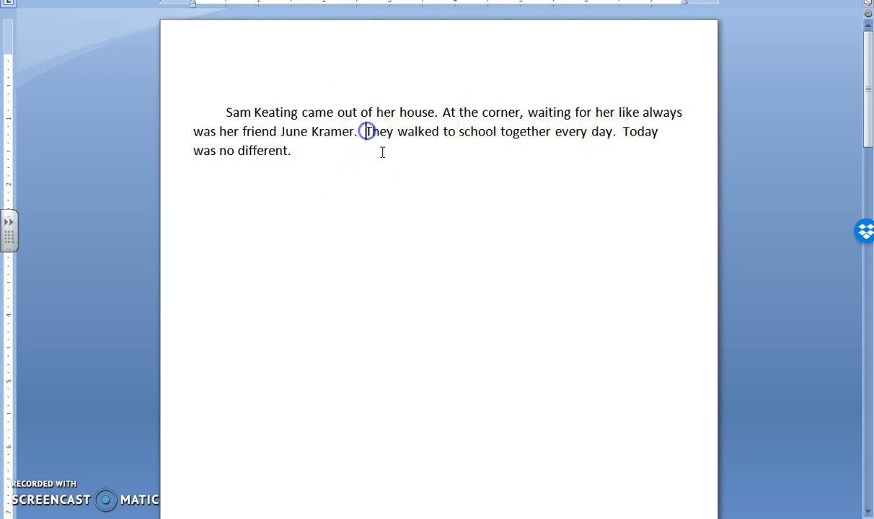
pyautogui.hotkey('ctrl', 'v')
pyautogui.press('Left')
pyautogui.press('Delete')
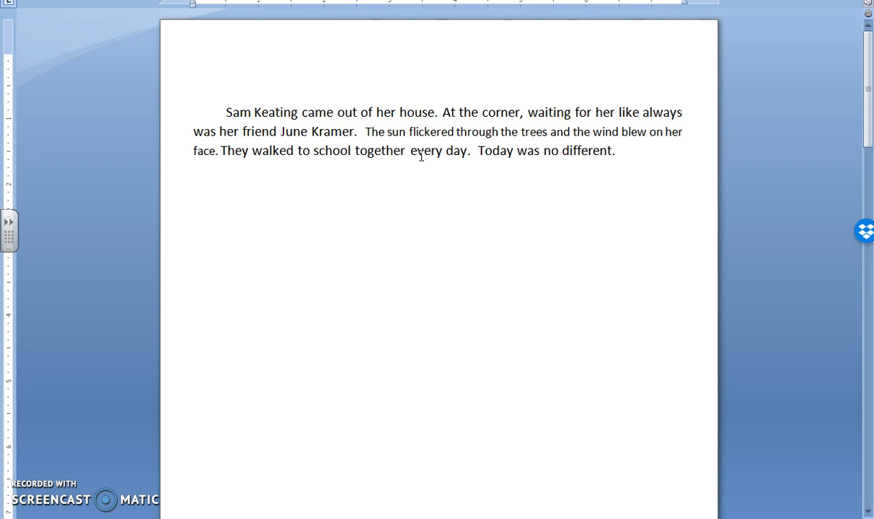
# Step: Move the sun-and-wind sentence ahead of 'At the corner' and start a new paragraph there
pyautogui.click(478, 152)
pyautogui.moveTo(477, 153); pyautogui.dragTo(223, 150)
pyautogui.moveTo(625, 152); pyautogui.dragTo(228, 150)
pyautogui.moveTo(667, 132); pyautogui.dragTo(443, 114)
pyautogui.click(469, 131)
pyautogui.click(280, 132)
pyautogui.press('Return')
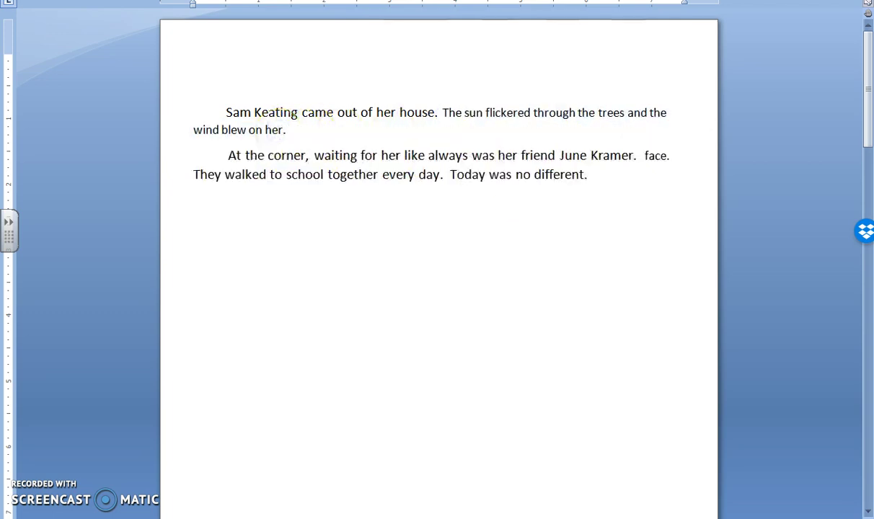
pyautogui.click(330, 125)
pyautogui.press('BackSpace')
pyautogui.write('face.')
pyautogui.press('BackSpace')
pyautogui.press('BackSpace')
pyautogui.press('BackSpace')
pyautogui.press('BackSpace')
pyautogui.press('BackSpace')
pyautogui.write('face.')
pyautogui.click(420, 132)
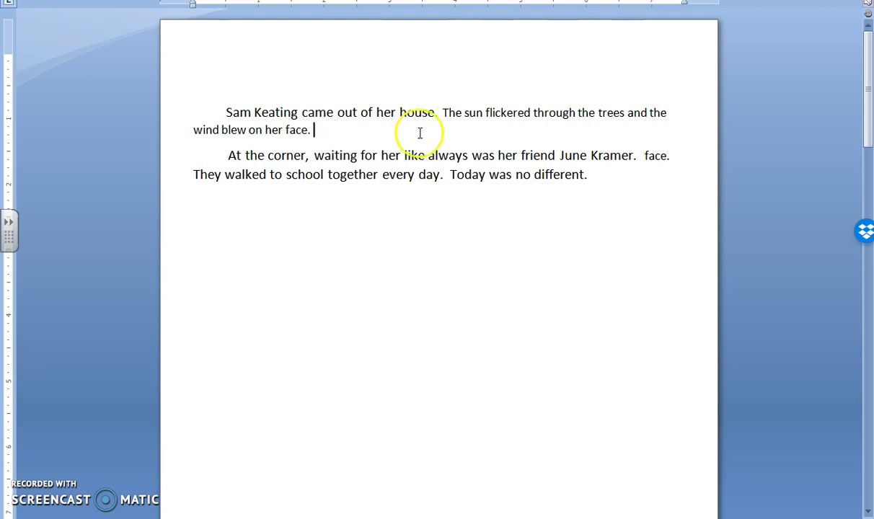
pyautogui.moveTo(675, 161); pyautogui.dragTo(654, 159)
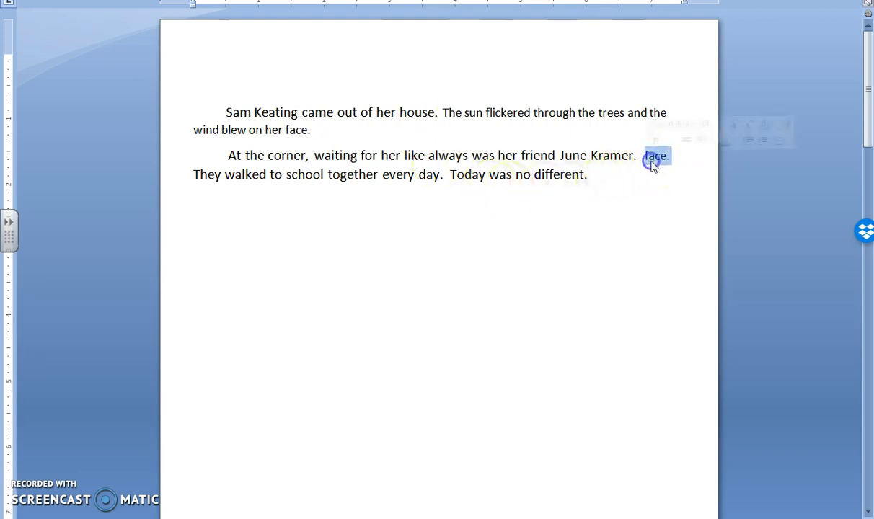
pyautogui.press('Delete')
pyautogui.click(427, 133)
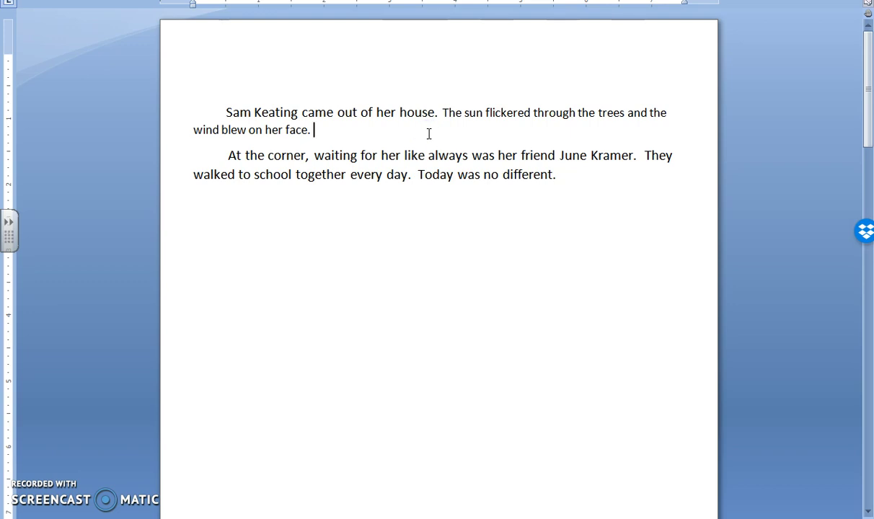
# Step: Add 'Sam could hear the bird chirping this morning as she skipped down the road. It was a magnificent day.'
pyautogui.write('Sam could h')
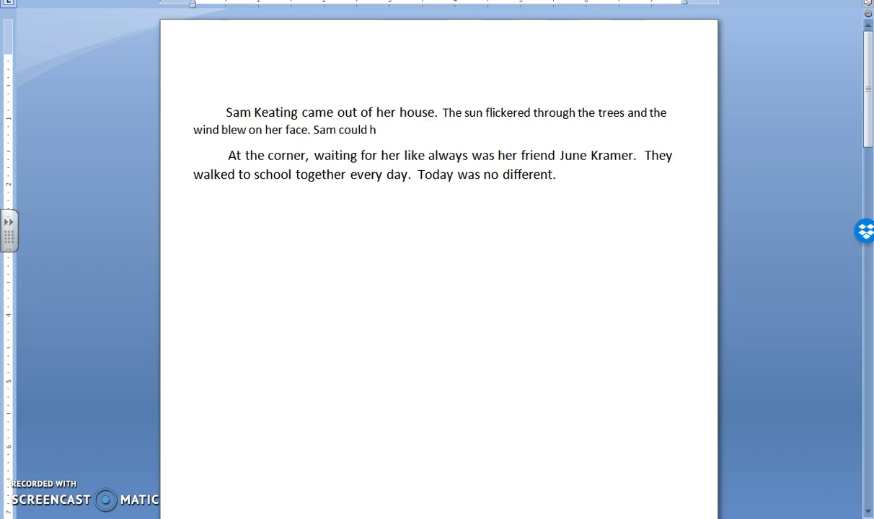
pyautogui.write('ear the bird chirping this morning')
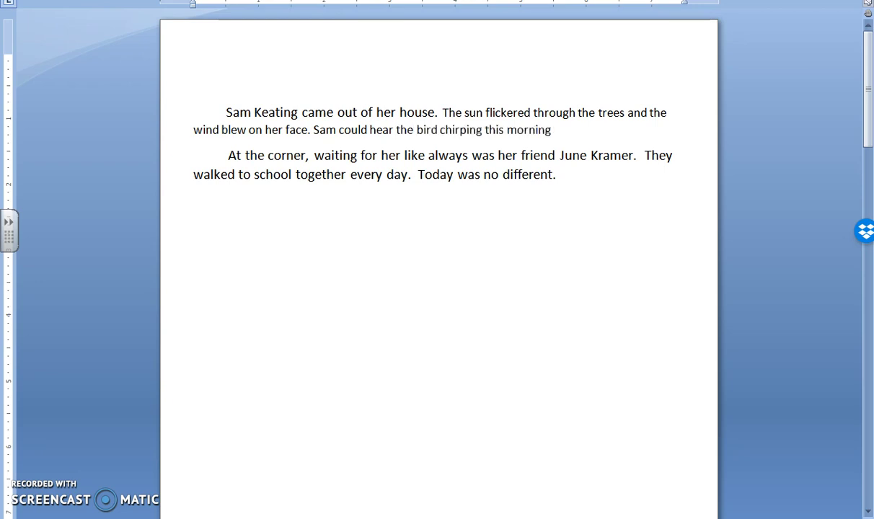
pyautogui.write(' ask')
pyautogui.press('BackSpace')
pyautogui.press('BackSpace')
pyautogui.write('she skipped down the road.  The da')
pyautogui.press('BackSpace')
pyautogui.press('BackSpace')
pyautogui.press('BackSpace')
pyautogui.press('BackSpace')
pyautogui.press('BackSpace')
pyautogui.press('BackSpace')
pyautogui.write('It was a magi')
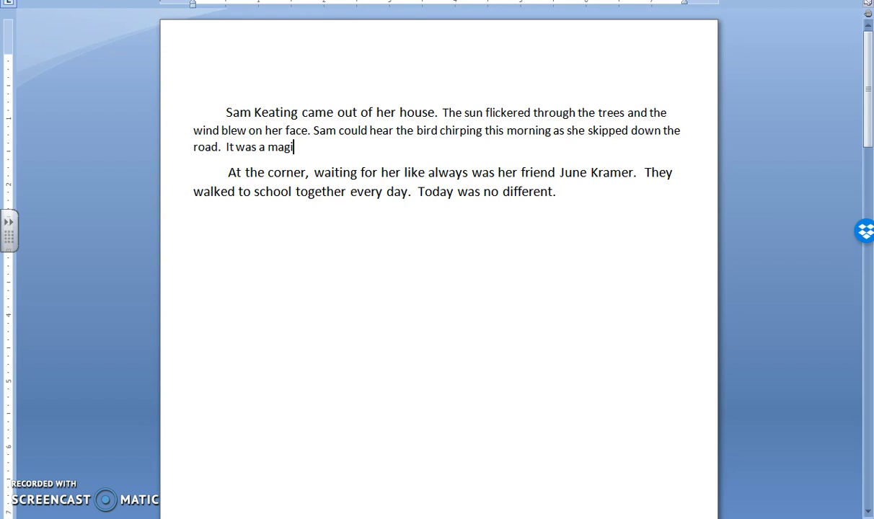
pyautogui.press('BackSpace')
pyautogui.write('nificant day.')
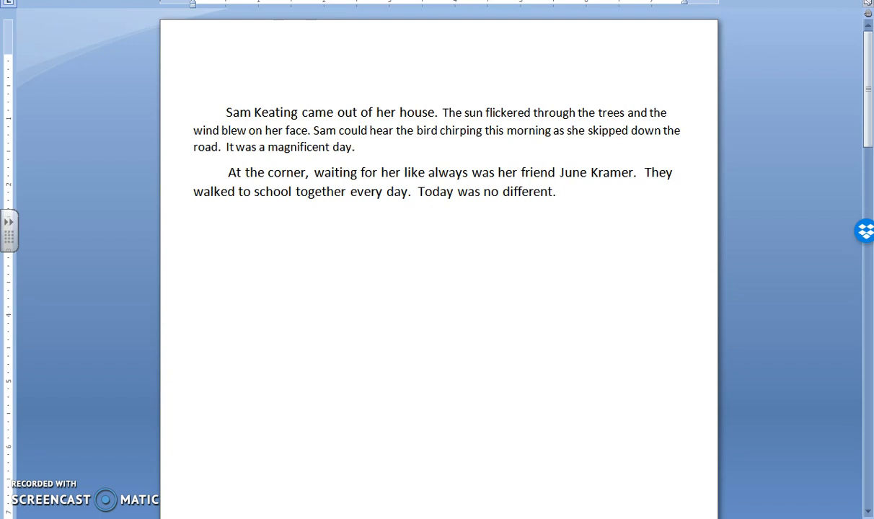
pyautogui.moveTo(465, 112); pyautogui.dragTo(598, 112)
pyautogui.moveTo(197, 131); pyautogui.dragTo(234, 131)
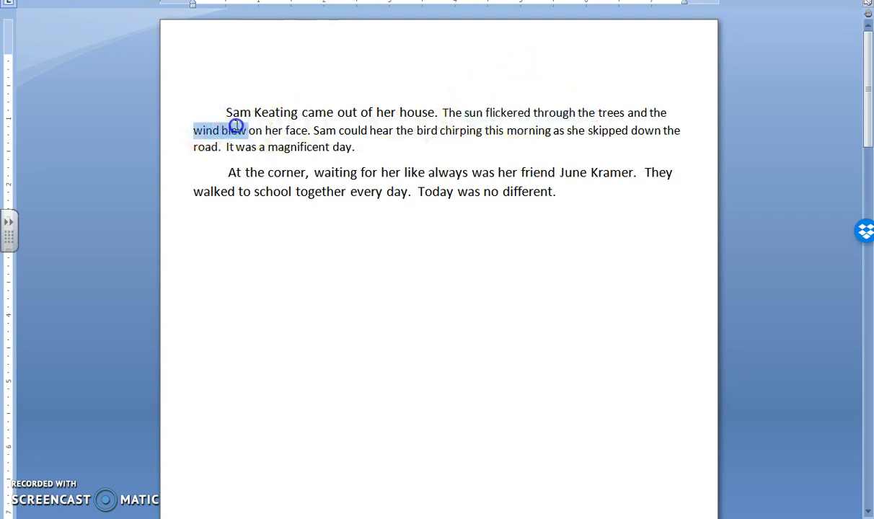
pyautogui.moveTo(505, 132); pyautogui.dragTo(385, 137)
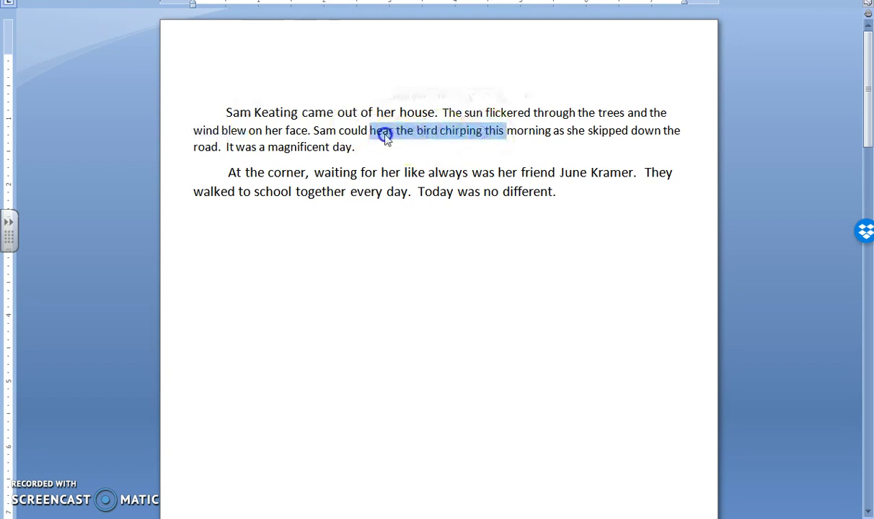
pyautogui.click(393, 152)
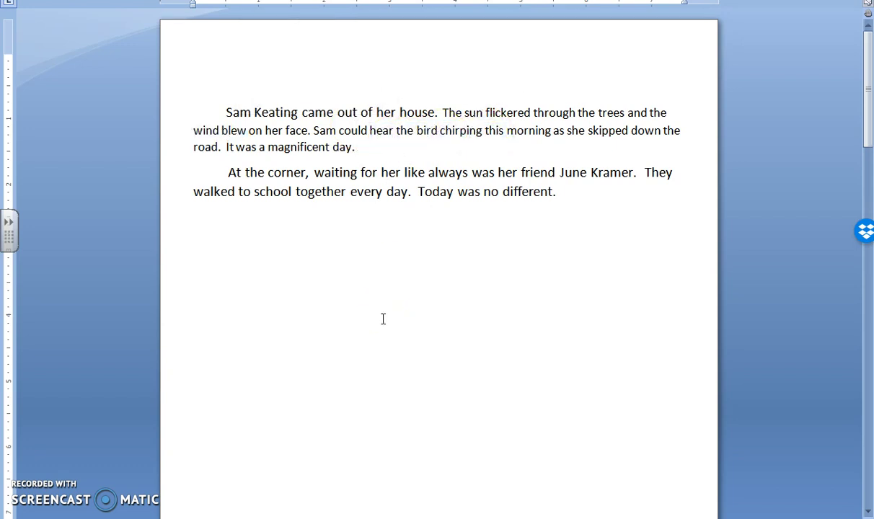
pyautogui.click(295, 378)
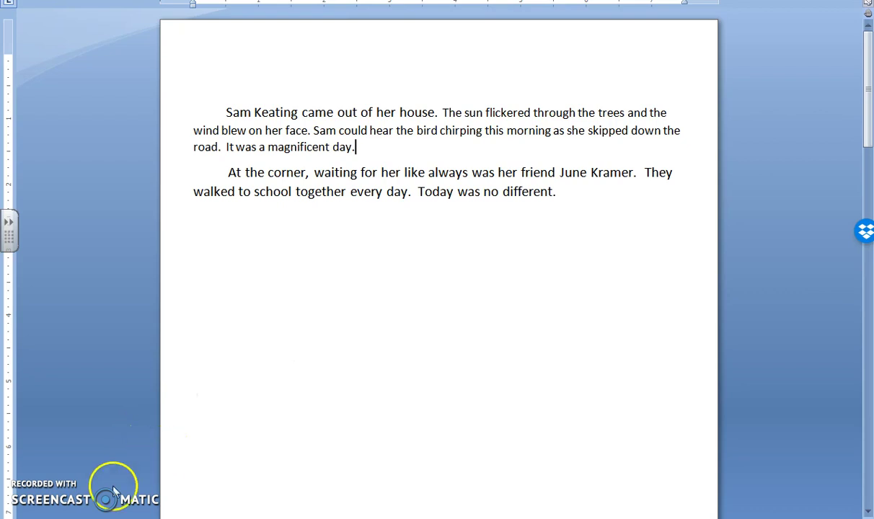
pyautogui.write('Today Sam wore her brand new sweatshirt from her older brother’s college.  It said Rutgers in red letters right across the chest.  The shirt was slightly oversized which was exactly how Sam liked it.')
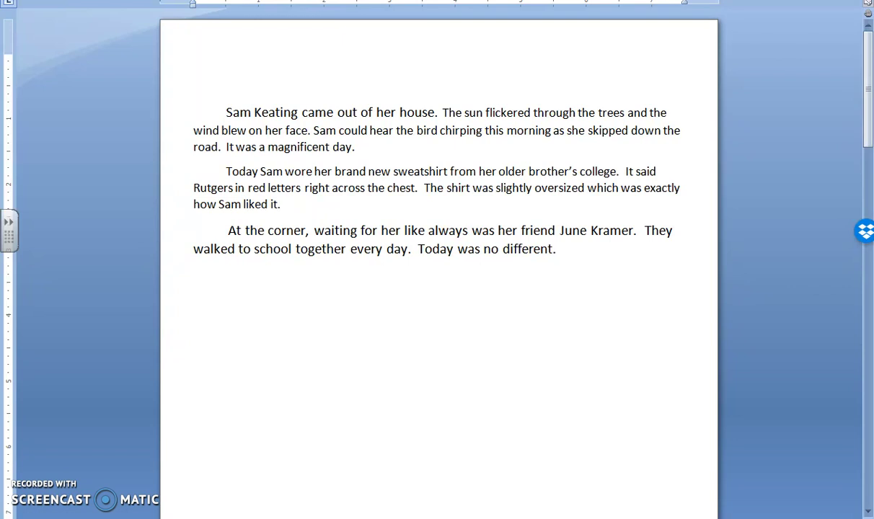
# Step: Switch to the SMART Notebook 'Painting a Picture' lesson slide
pyautogui.hotkey('alt', 'Tab')
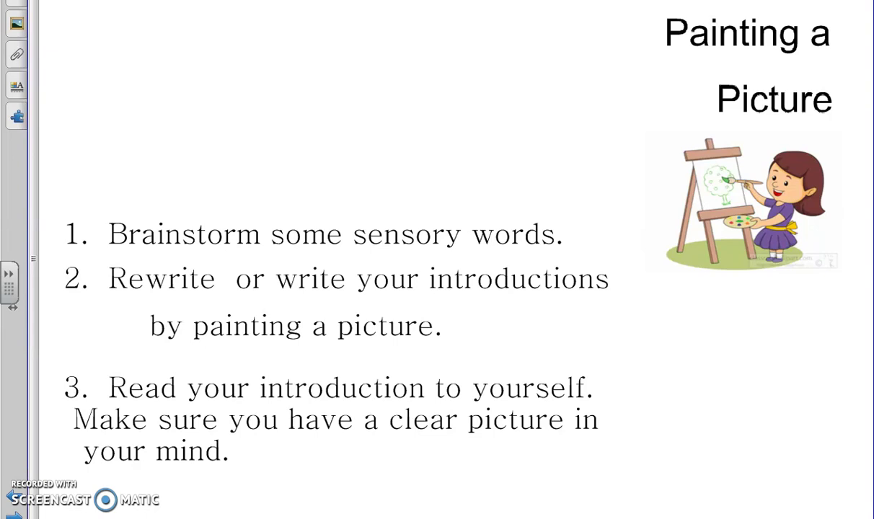
# Step: Paste the Rutgers sweatshirt picture at the top-left of the slide
pyautogui.hotkey('ctrl', 'v')
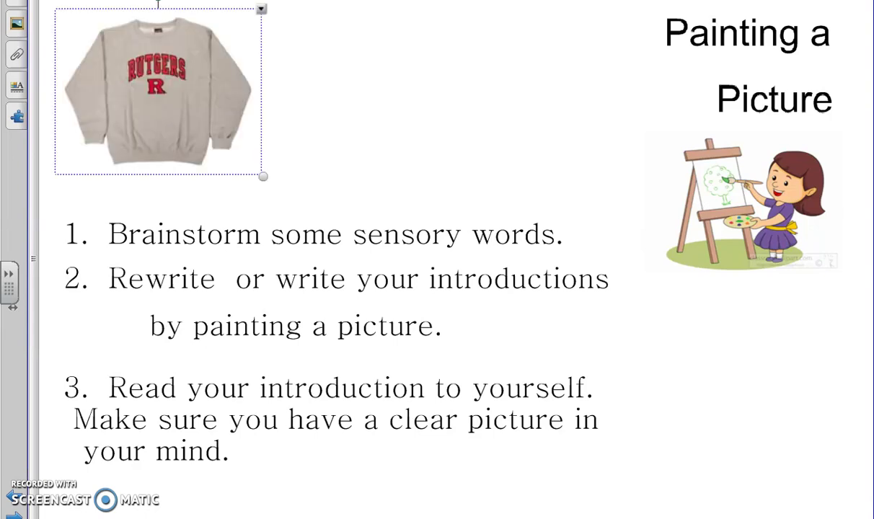